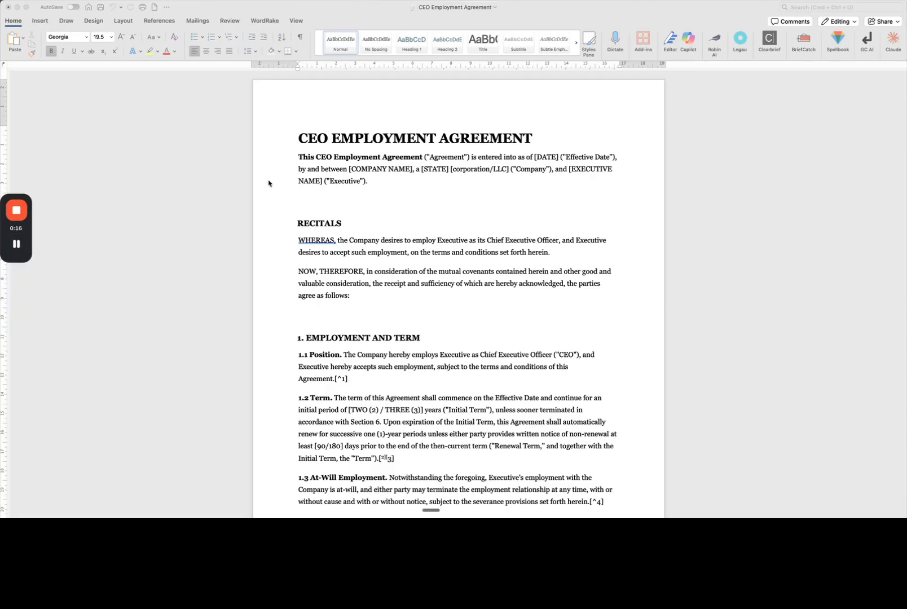
# - Open the Claude assistant beside the CEO Employment Agreement and shift the window up until its reply box is reachable
pyautogui.click(652, 37)
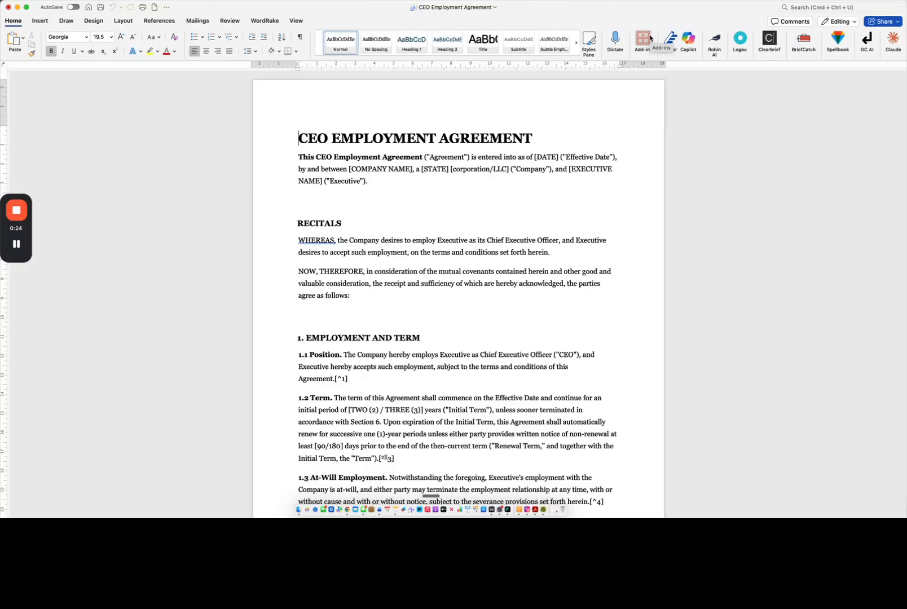
pyautogui.click(894, 41)
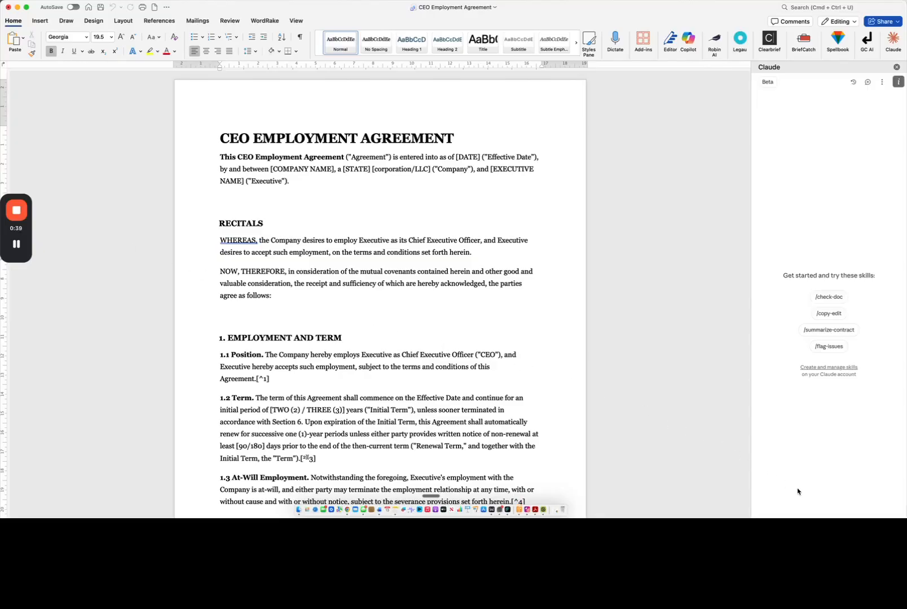
pyautogui.moveTo(644, 12); pyautogui.dragTo(640, 0)
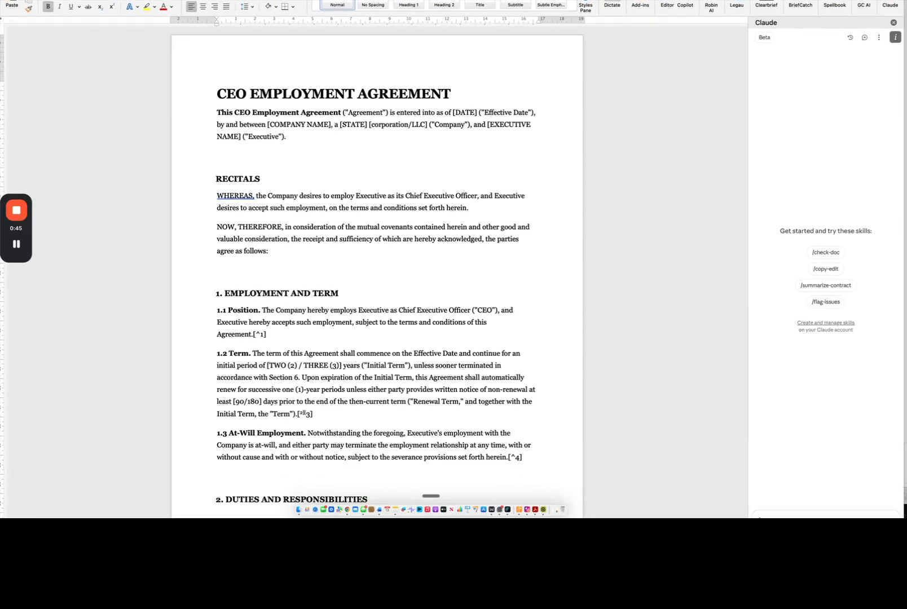
pyautogui.moveTo(640, 0); pyautogui.dragTo(639, 0)
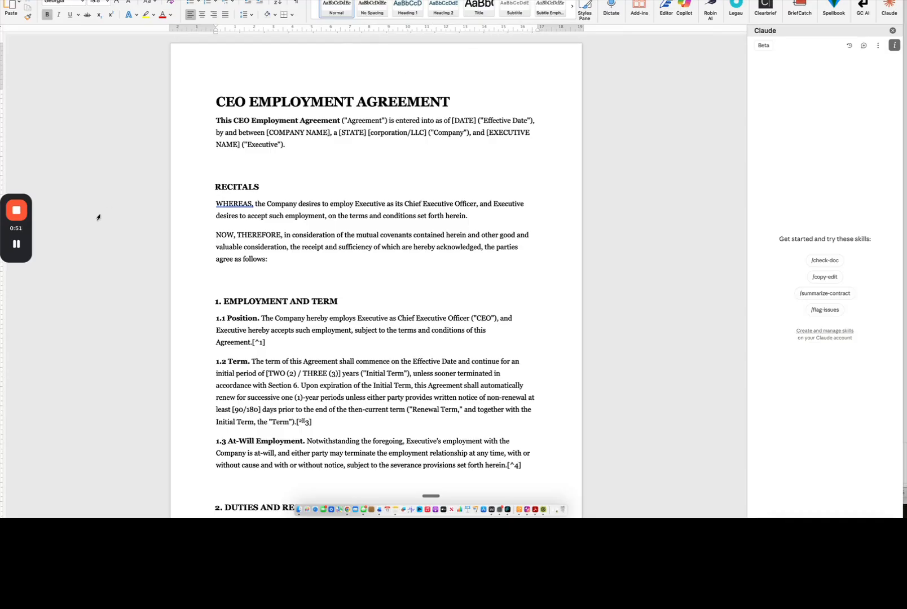
pyautogui.moveTo(19, 244)
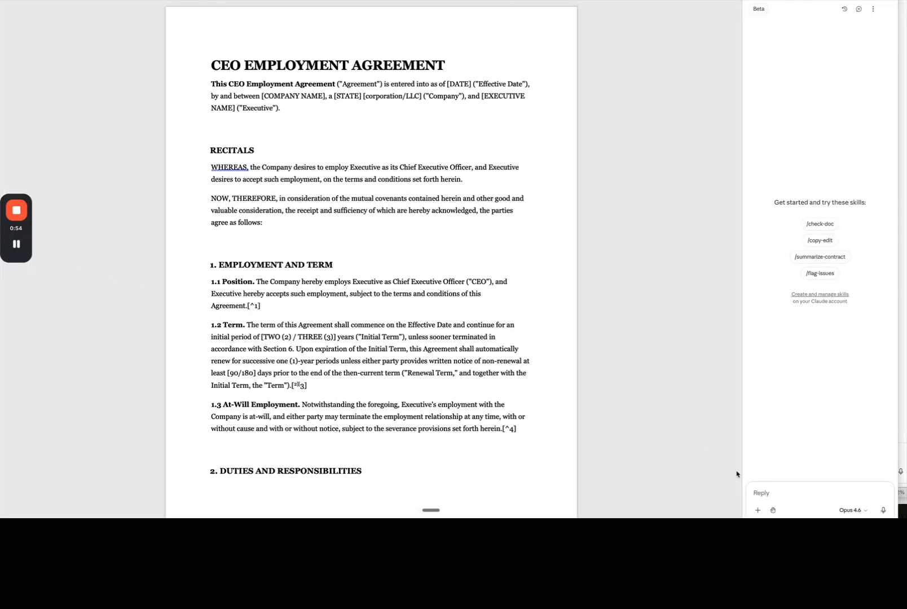
# - As the CEO's representative, ask Claude to summarise the agreement's provisions, saying which favour the CEO and which could be improved
pyautogui.click(756, 489)
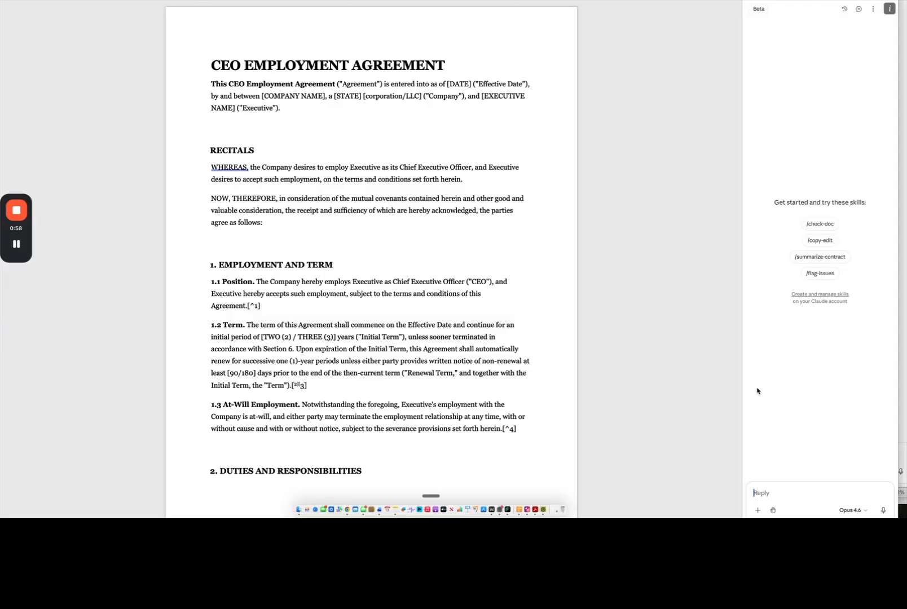
pyautogui.press('fn')
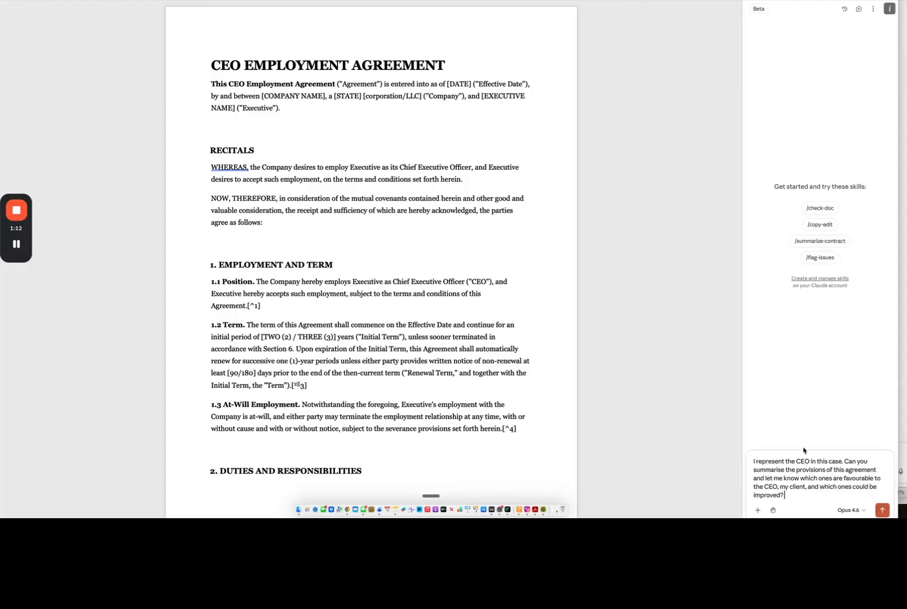
pyautogui.click(881, 509)
pyautogui.moveTo(11, 220)
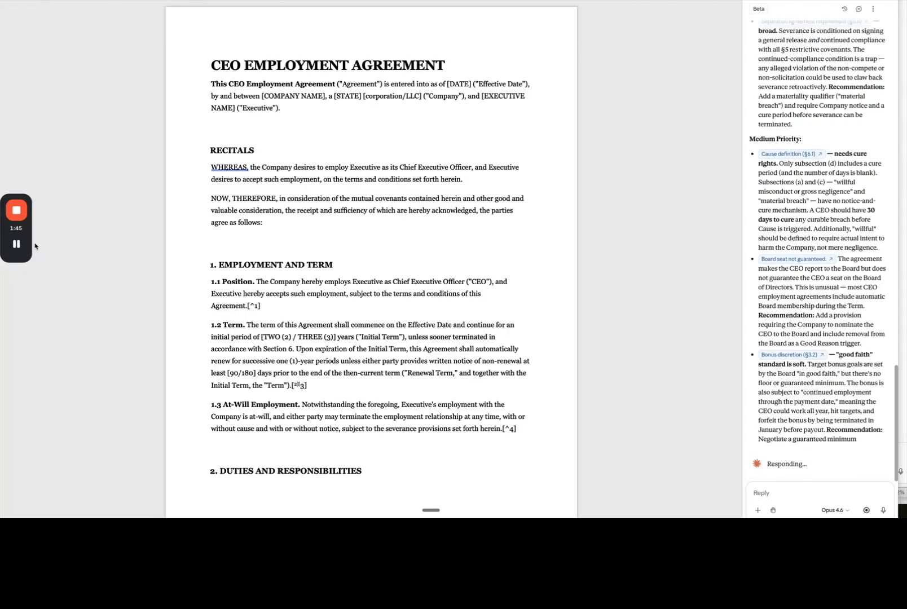
pyautogui.moveTo(23, 246)
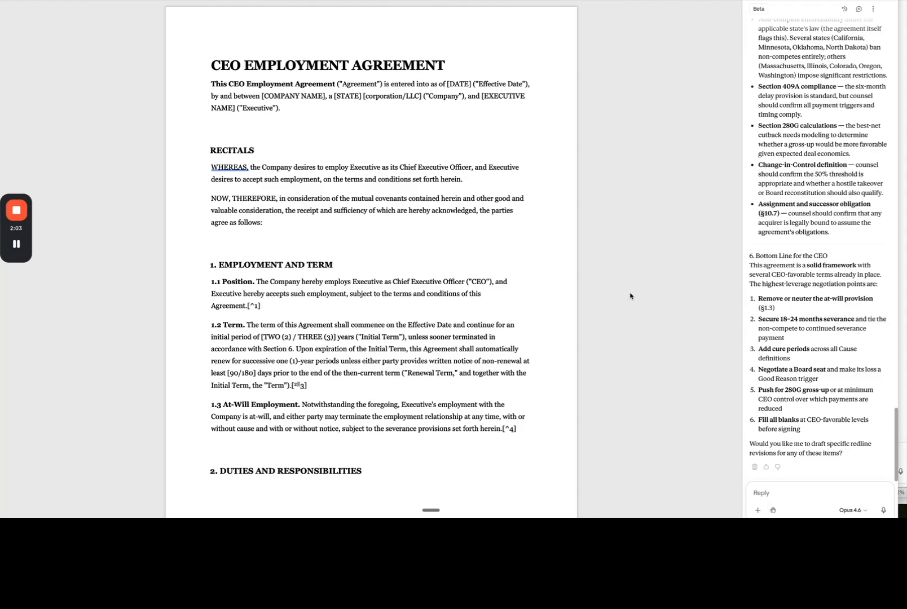
# - Ask Claude to draft the recommended clauses and insert them as red lines, and allow it to enable Track Changes once
pyautogui.click(756, 494)
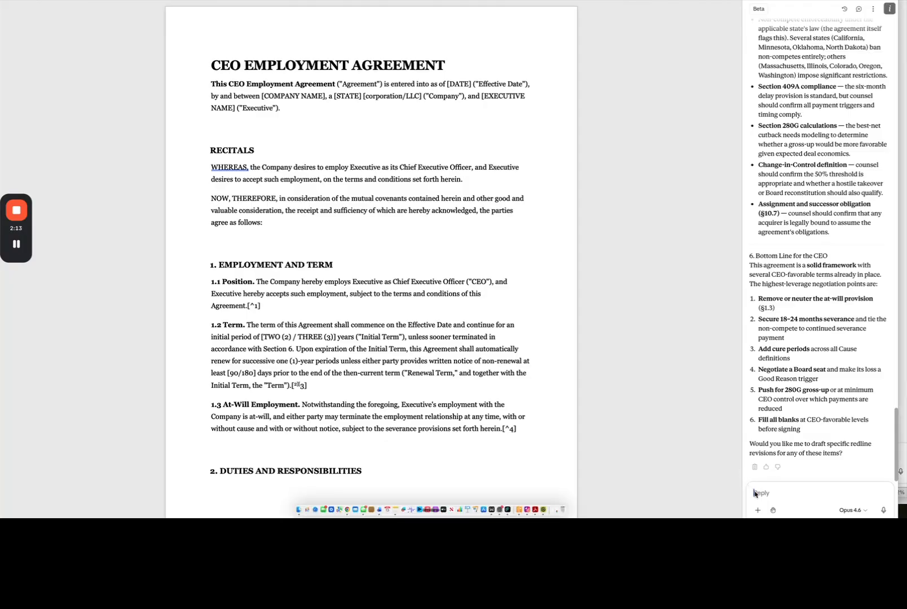
pyautogui.press('fn')
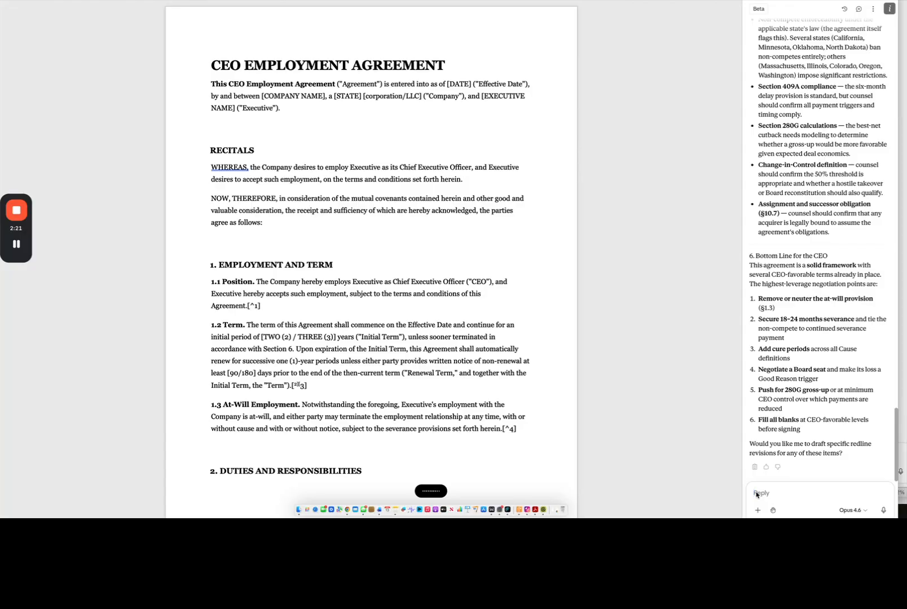
pyautogui.press('fn')
pyautogui.press('fn')
pyautogui.press('fn')
pyautogui.press('Return')
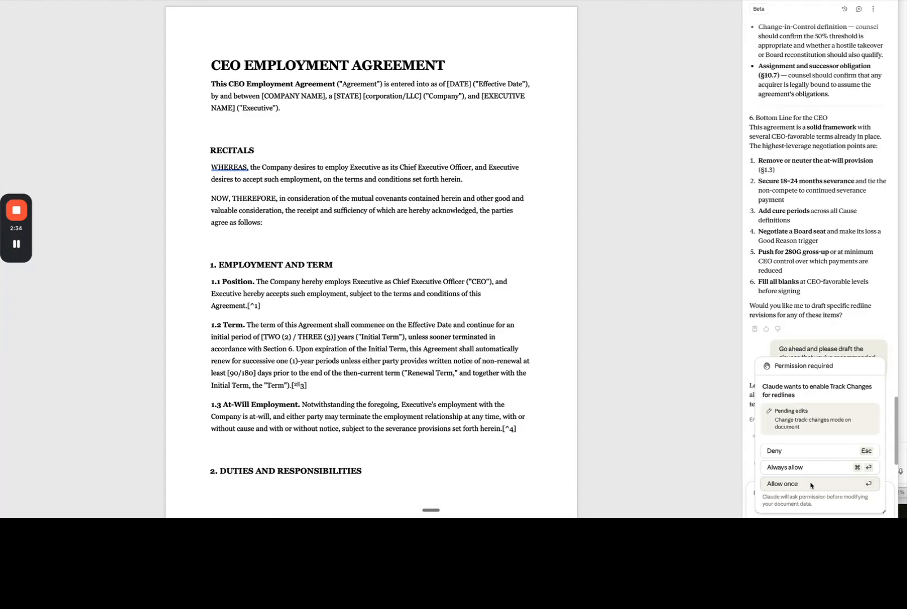
pyautogui.click(812, 484)
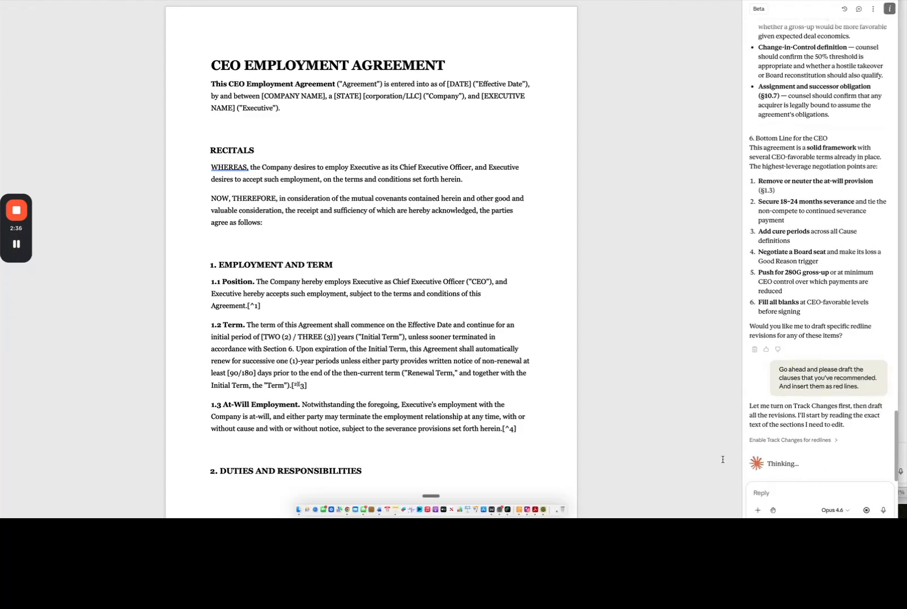
pyautogui.moveTo(17, 249)
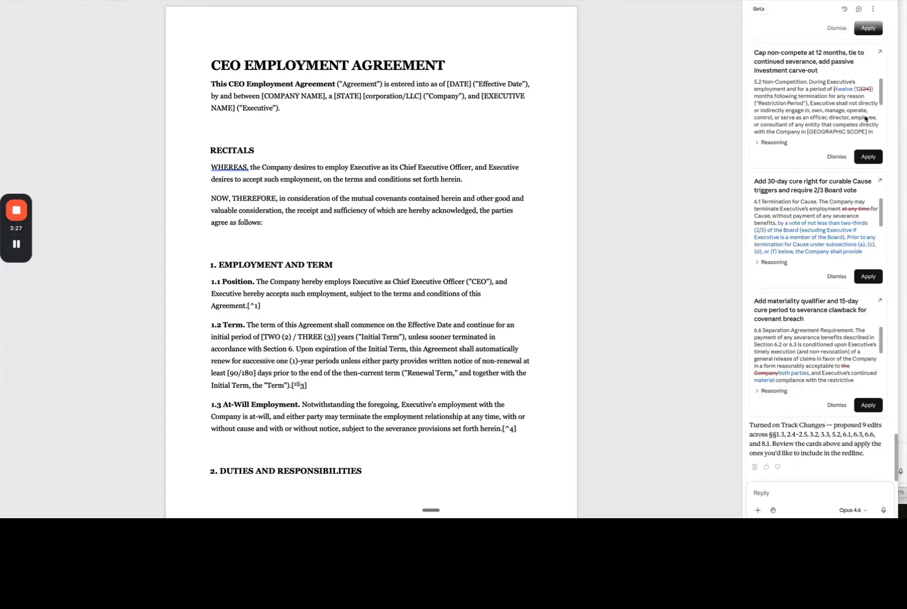
# - Apply the proposed redlines for the at-will provision, 12-month non-compete cap, 30-day Cause cure right, severance clawback qualifier and best-net cutback replacement
pyautogui.click(881, 91)
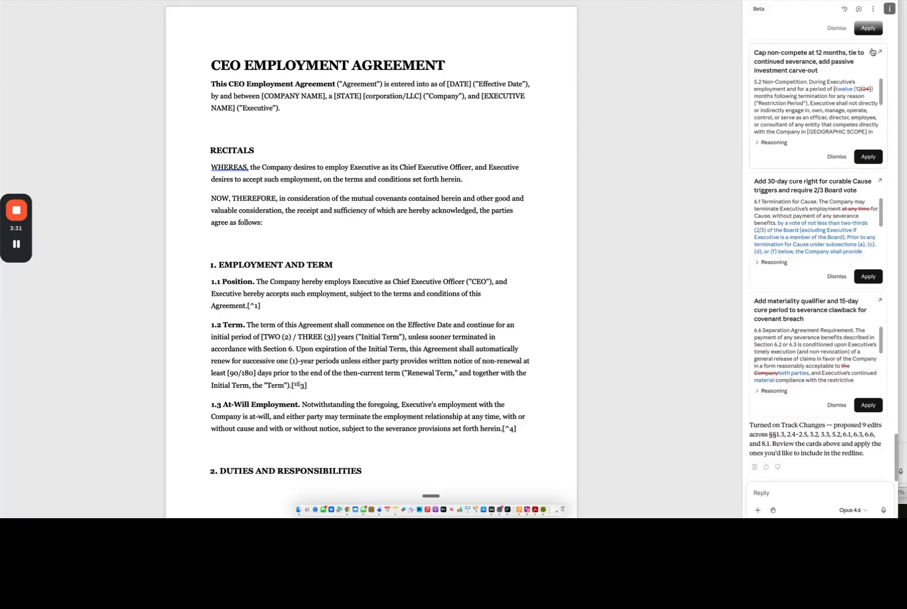
pyautogui.click(868, 28)
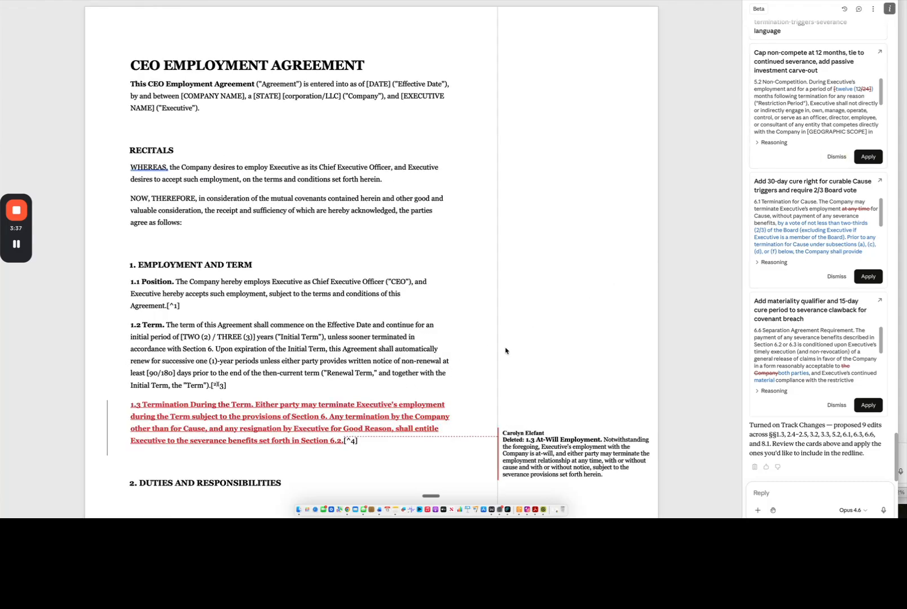
pyautogui.click(863, 156)
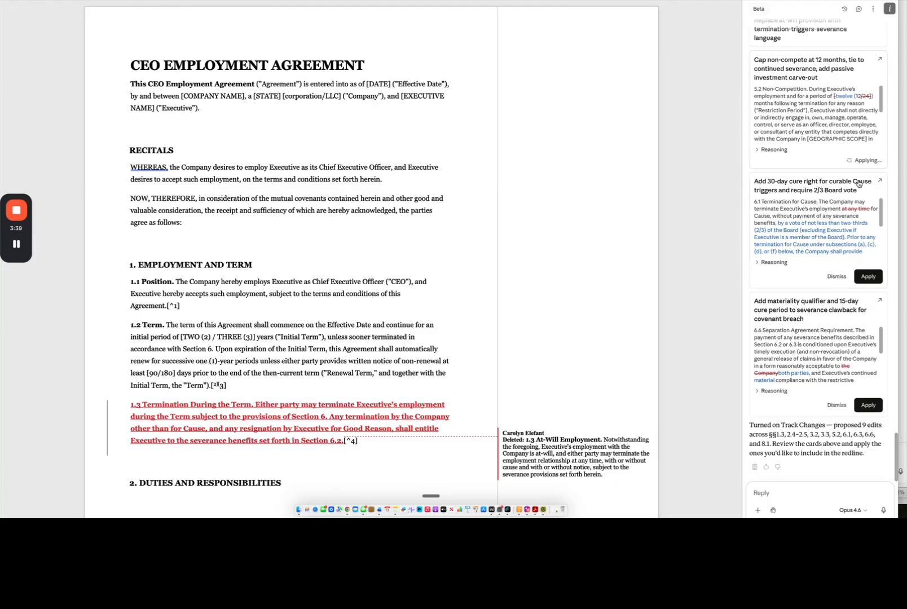
pyautogui.click(865, 277)
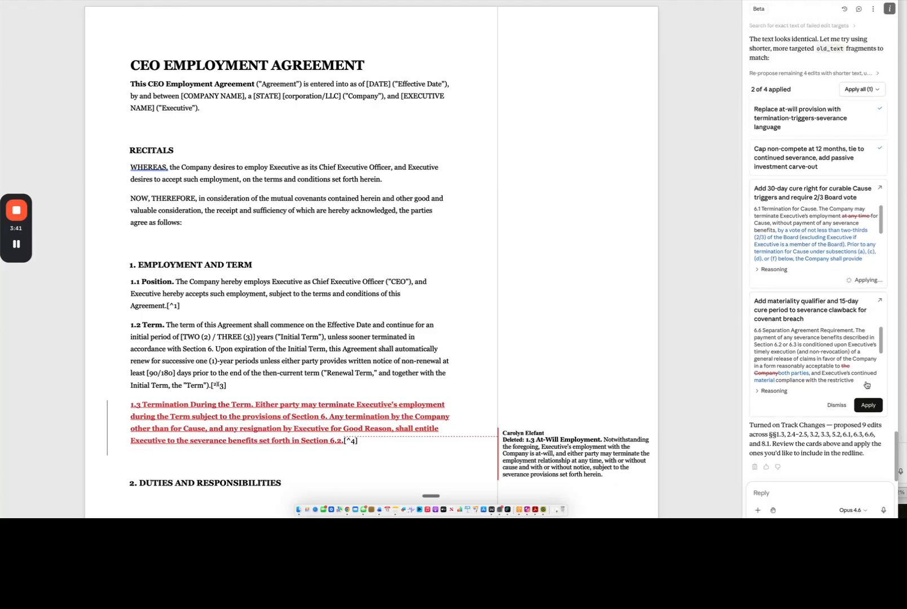
pyautogui.click(868, 404)
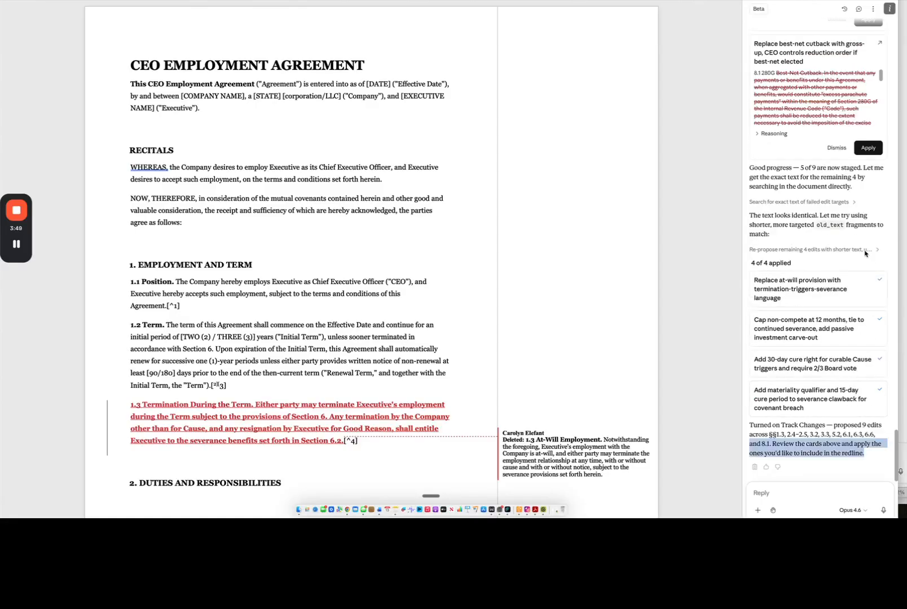
pyautogui.click(863, 150)
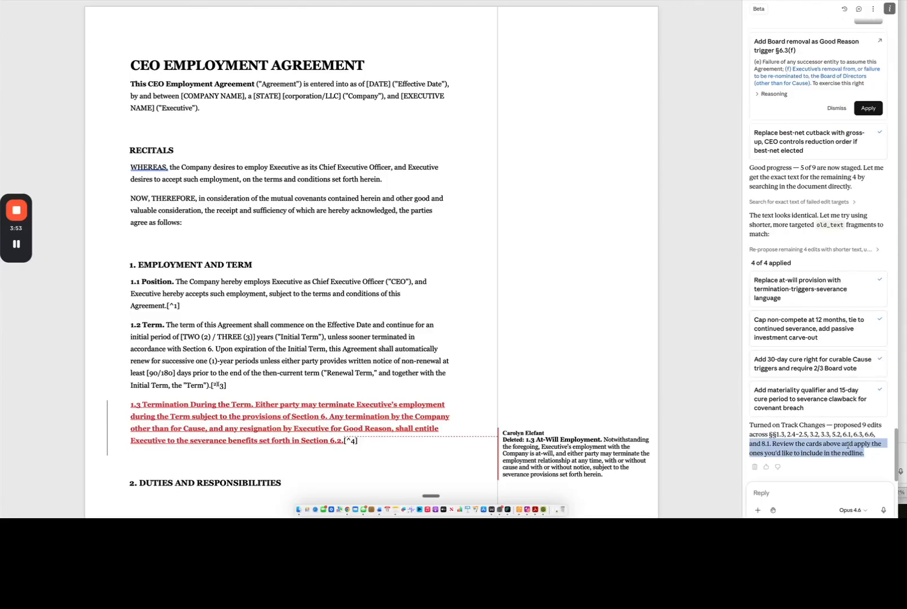
# - Examine the tracked change to section 1.3 and the page layout from Employment and Term through Duties and Responsibilities
pyautogui.tripleClick(119, 269)
pyautogui.press('Down')
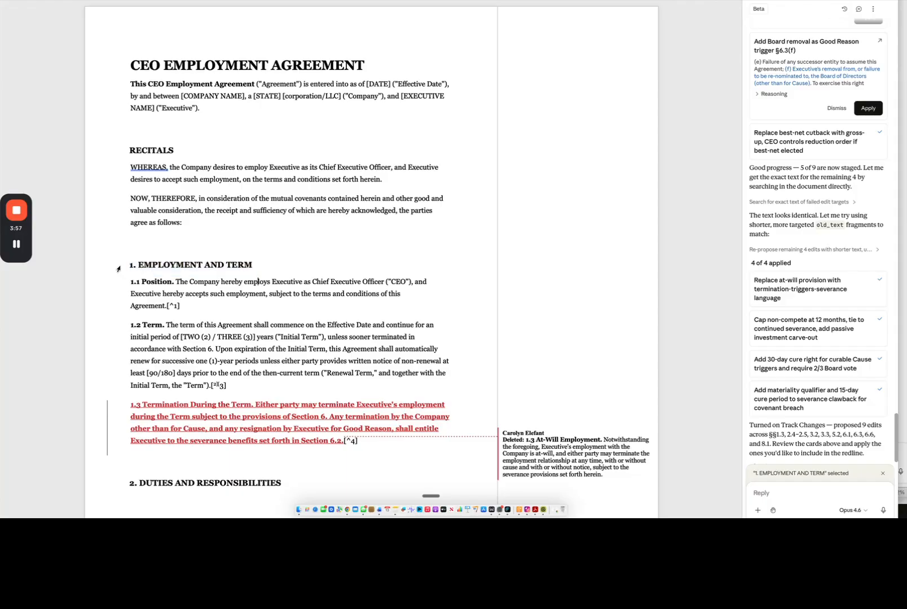
pyautogui.press('Down')
pyautogui.press('Down')
pyautogui.press('Down')
pyautogui.press('Down')
pyautogui.press('Down')
pyautogui.press('Down')
pyautogui.moveTo(260, 252); pyautogui.dragTo(272, 511)
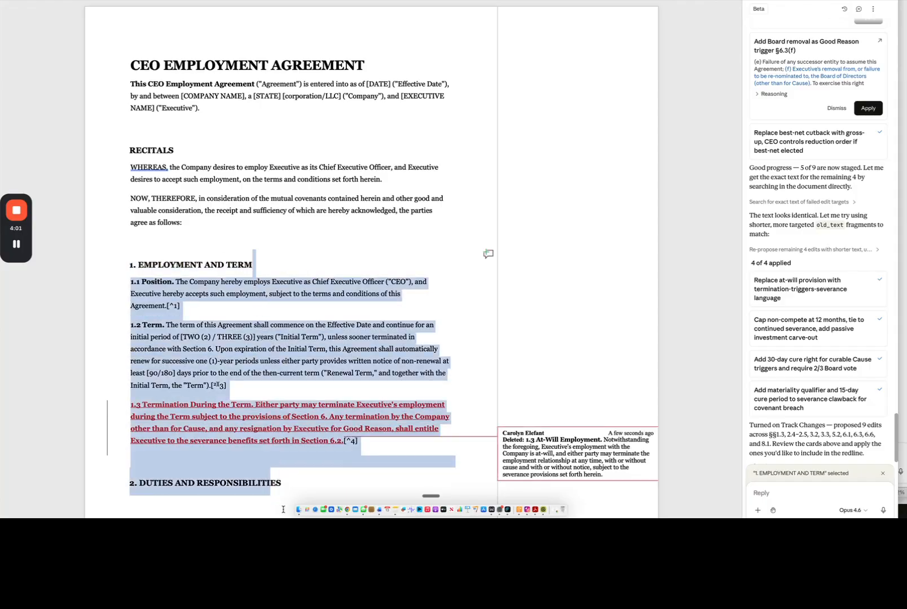
pyautogui.press('Down')
pyautogui.press('Down')
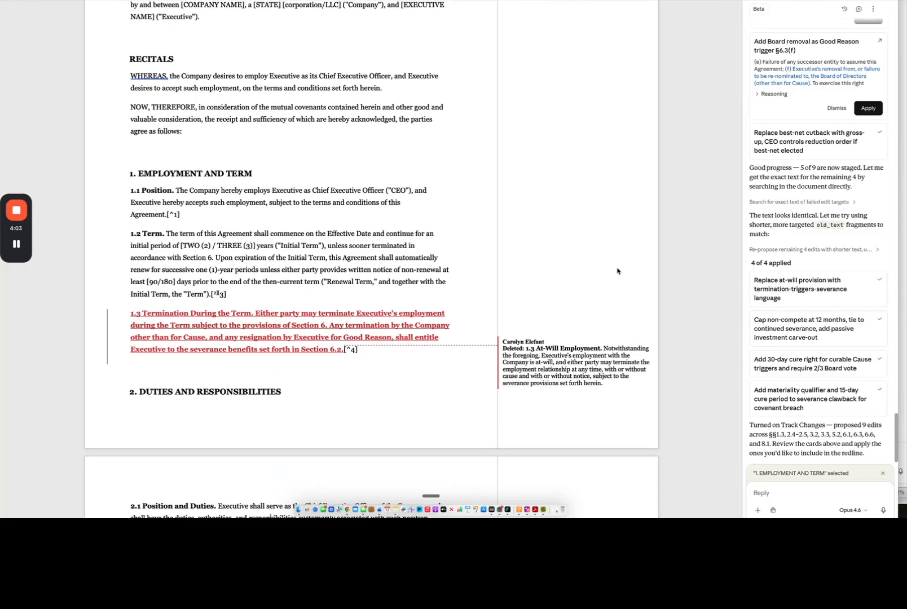
pyautogui.scroll(-5, 624, 277)
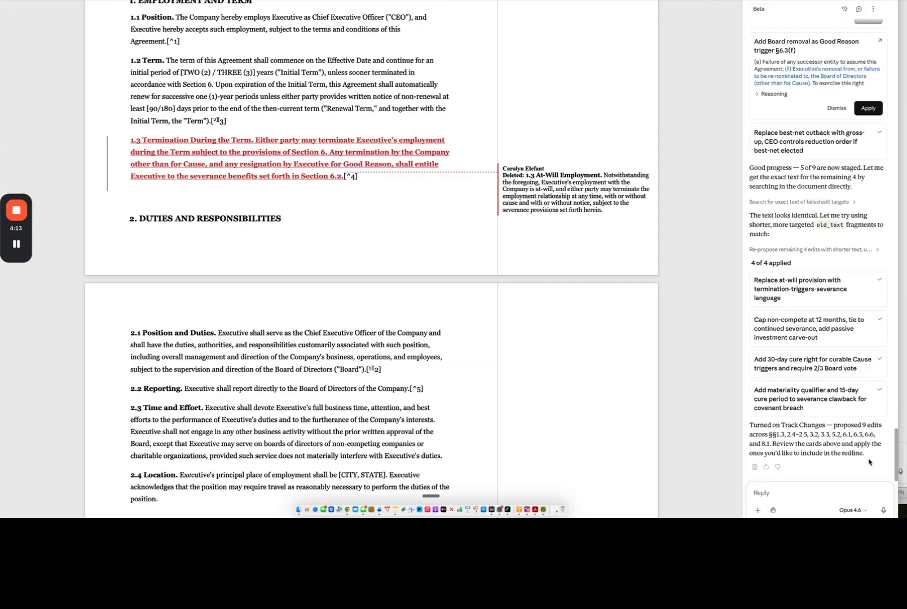
# - Ask Claude to clean up the widow orphans and missing pagination, allowing it to add page breaks and remove the excessive ones
pyautogui.click(755, 487)
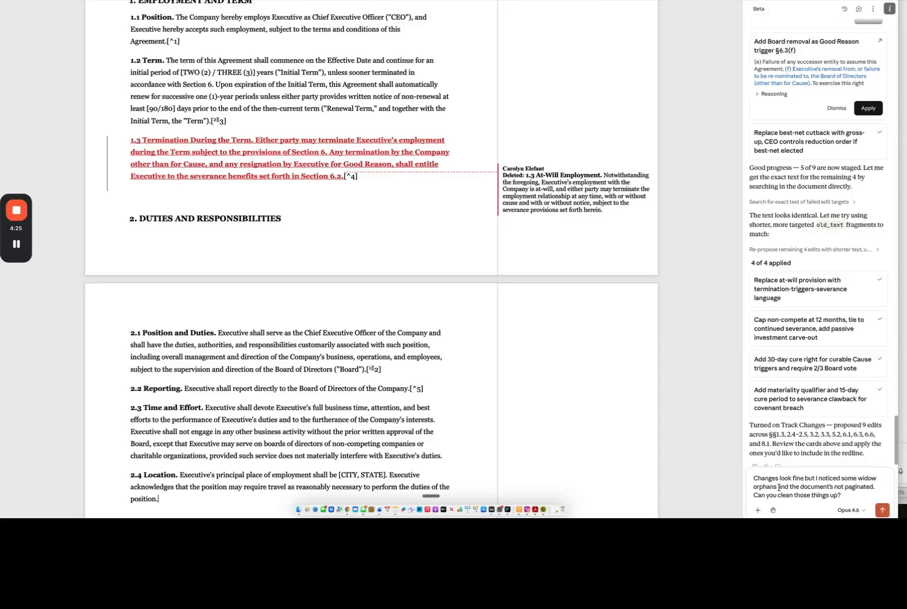
pyautogui.click(883, 510)
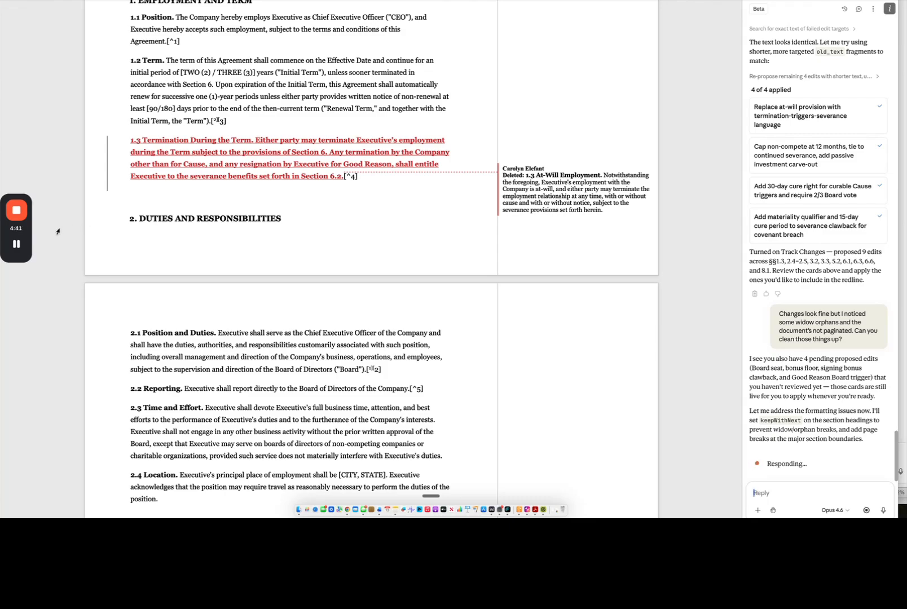
pyautogui.moveTo(19, 246)
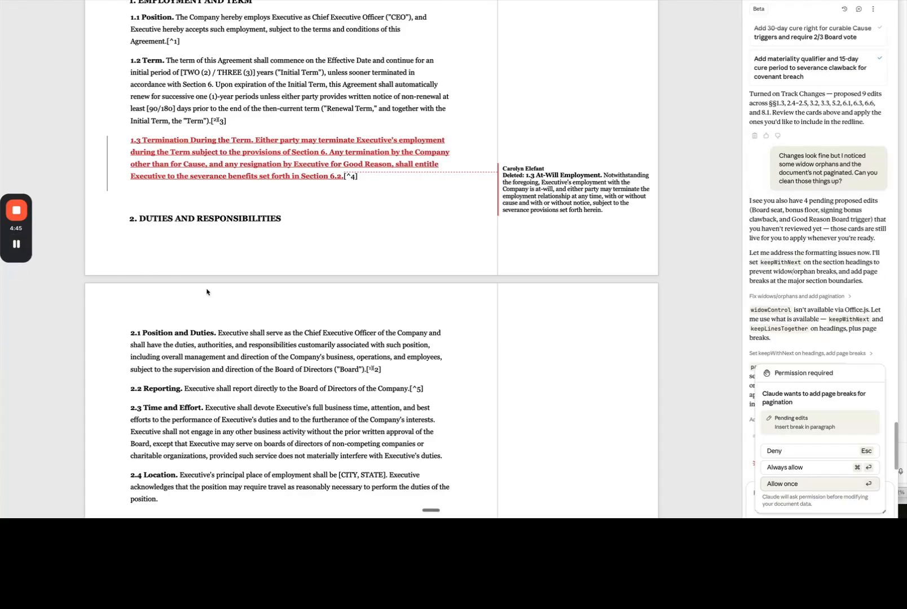
pyautogui.click(823, 485)
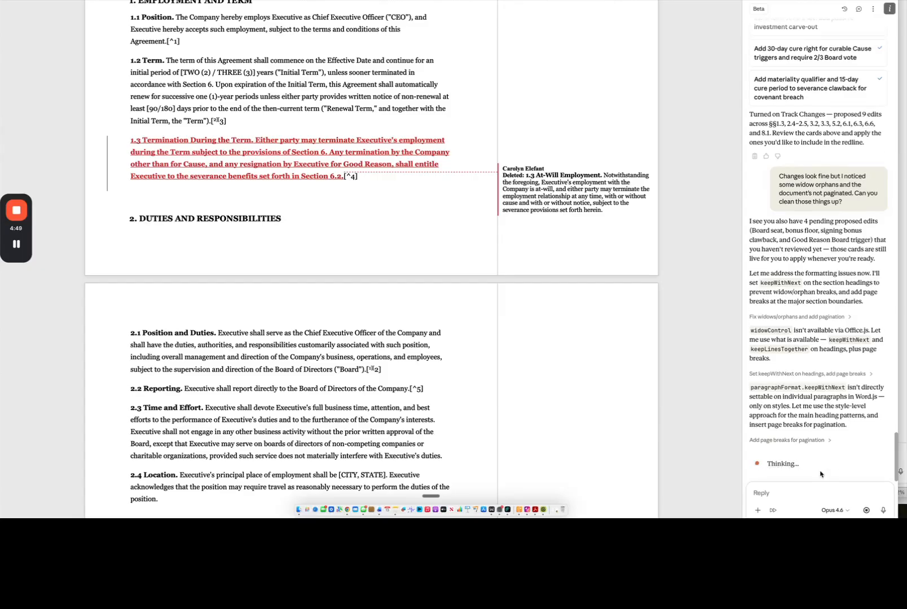
pyautogui.moveTo(17, 243)
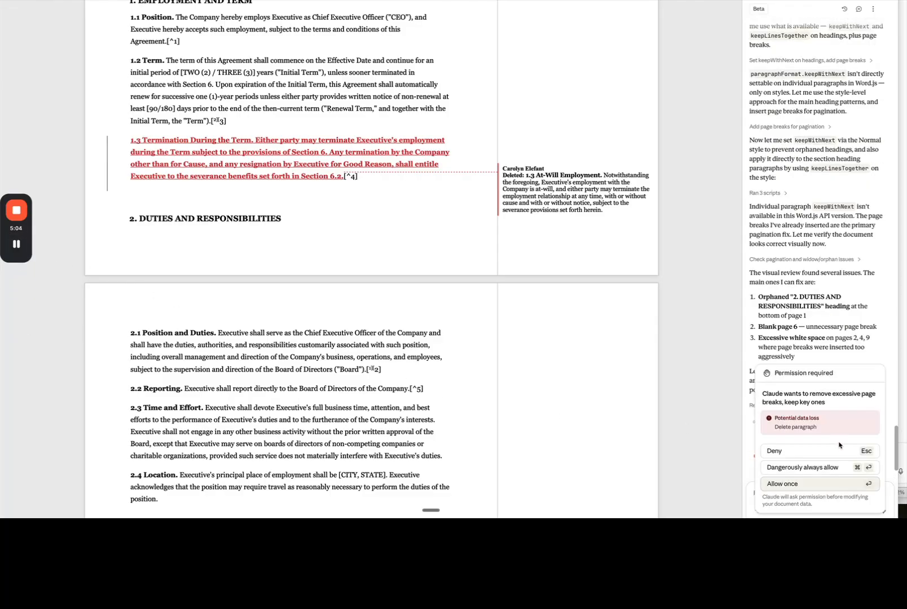
pyautogui.click(826, 484)
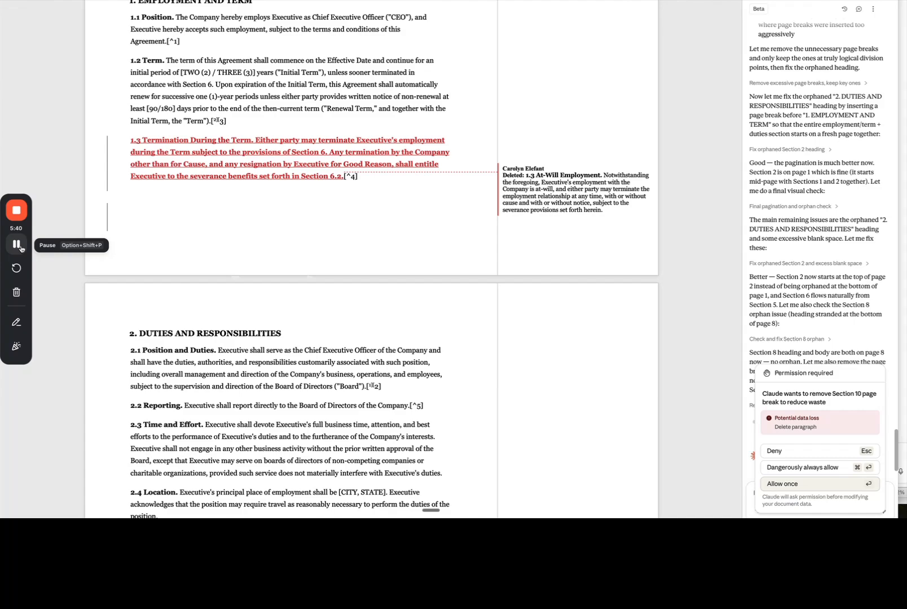
pyautogui.click(16, 244)
pyautogui.click(16, 244)
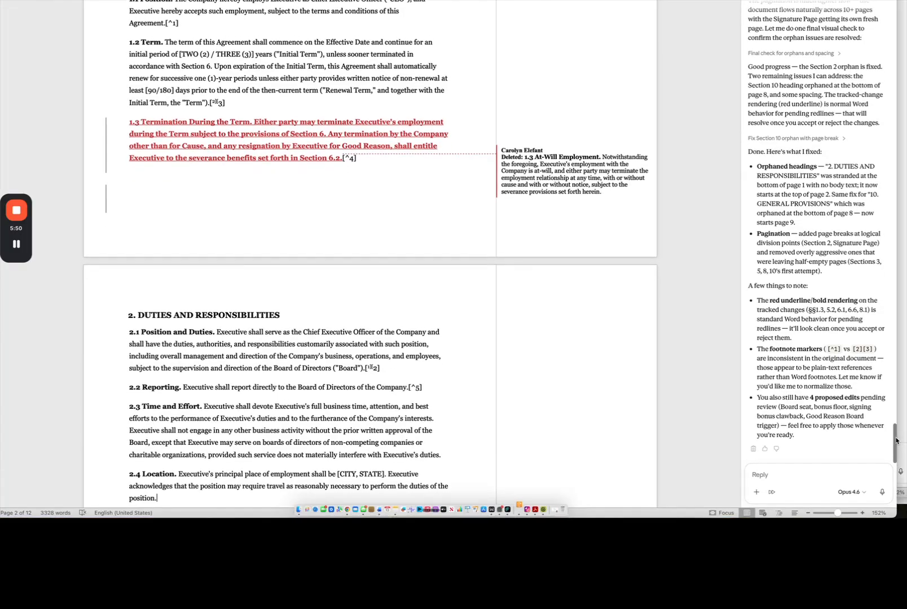
# - Apply the pending redlines for the signing bonus clawback, §2.5 Board seat, §6.3(f) Board removal trigger and 75% minimum bonus guarantee
pyautogui.moveTo(892, 415); pyautogui.dragTo(869, 236)
pyautogui.scroll(-5, 868, 240)
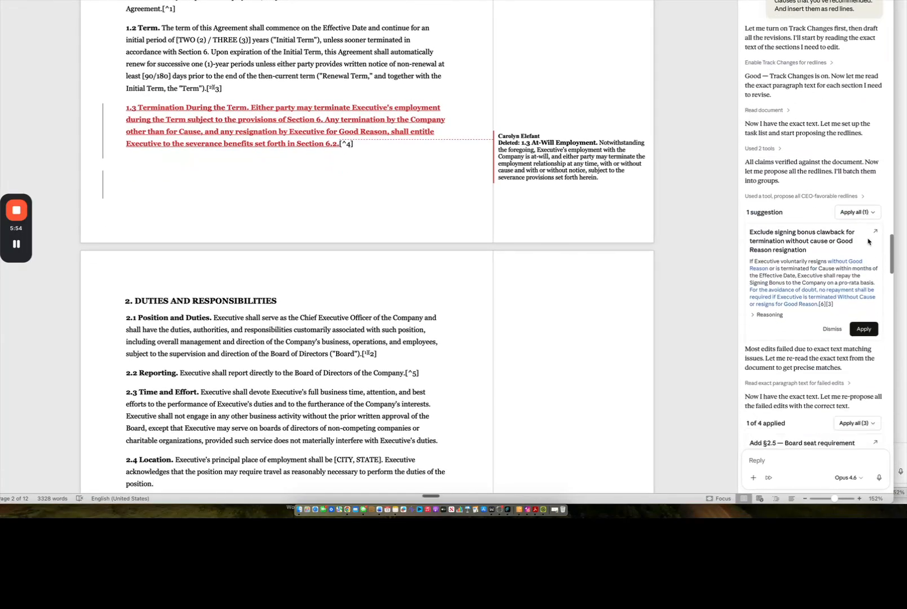
pyautogui.click(868, 246)
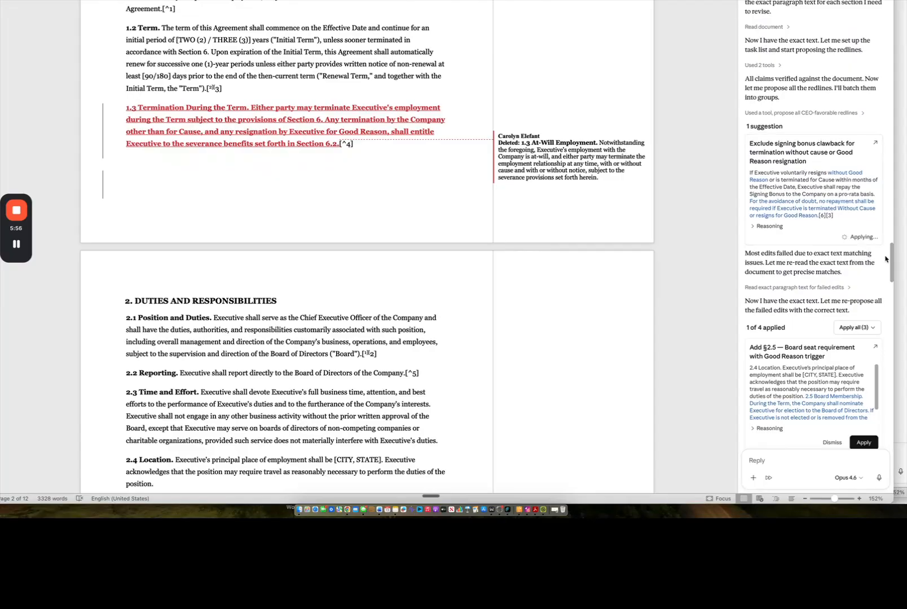
pyautogui.moveTo(892, 260); pyautogui.dragTo(892, 272)
pyautogui.click(865, 232)
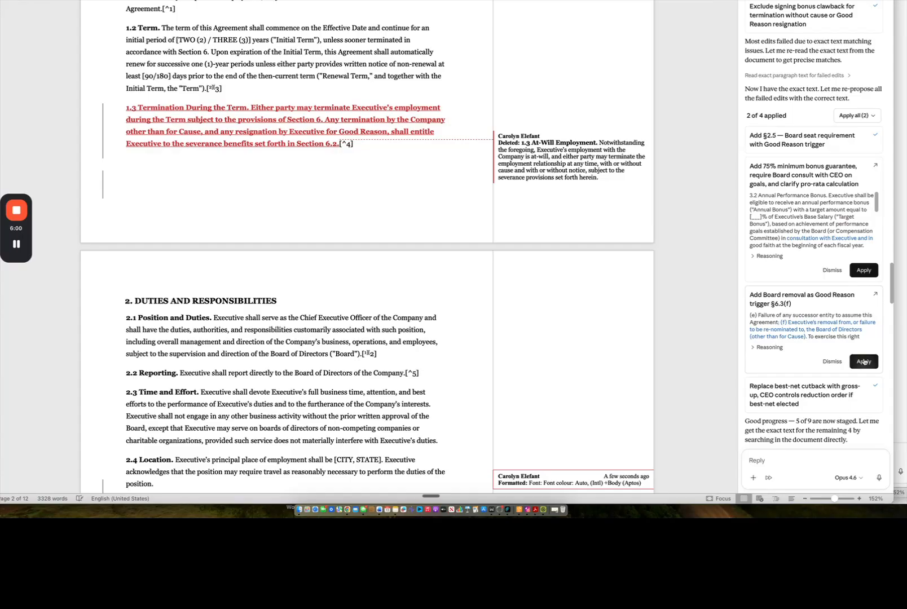
pyautogui.click(864, 361)
pyautogui.click(863, 272)
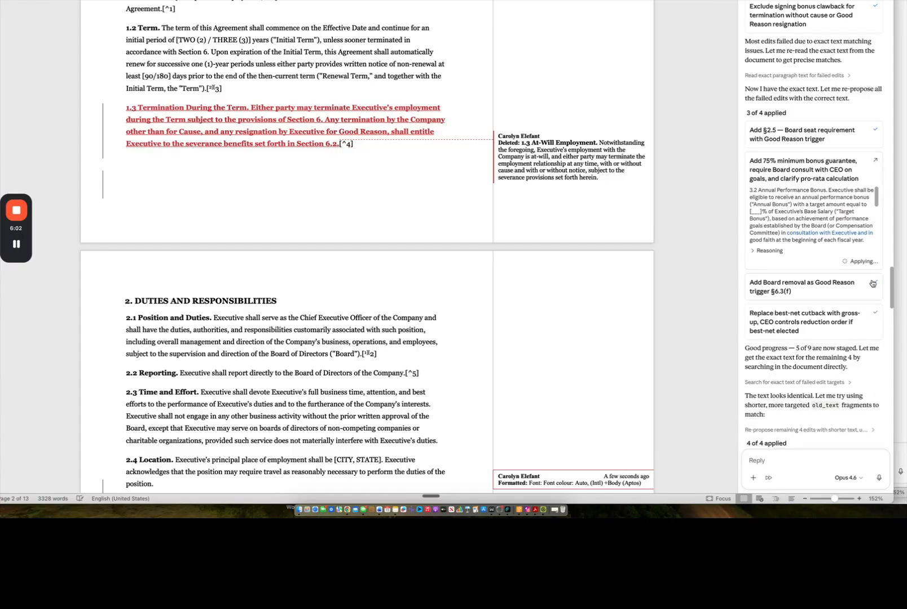
# - Ask Claude to remove the footnotes and put in the pagination throughout the agreement
pyautogui.moveTo(892, 285); pyautogui.dragTo(892, 435)
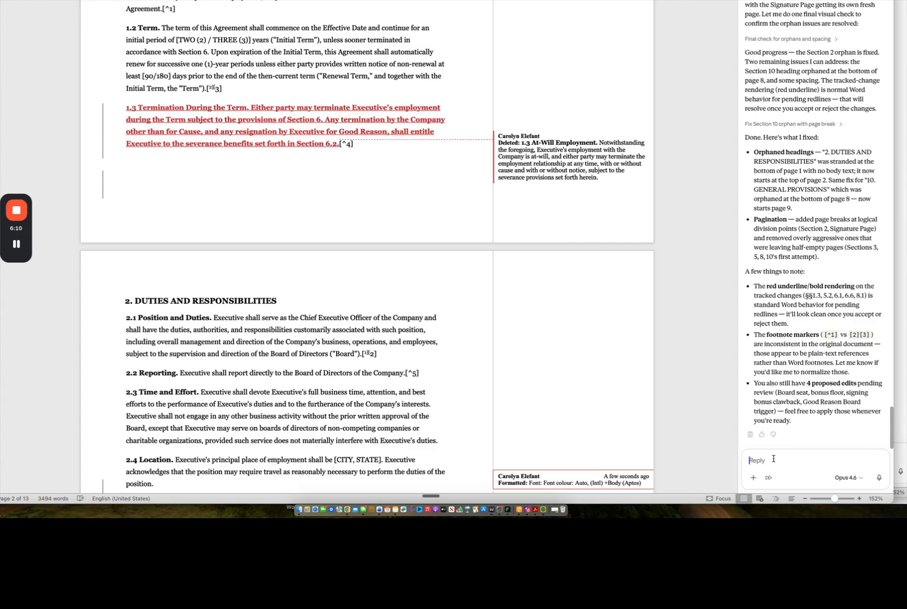
pyautogui.press('fn')
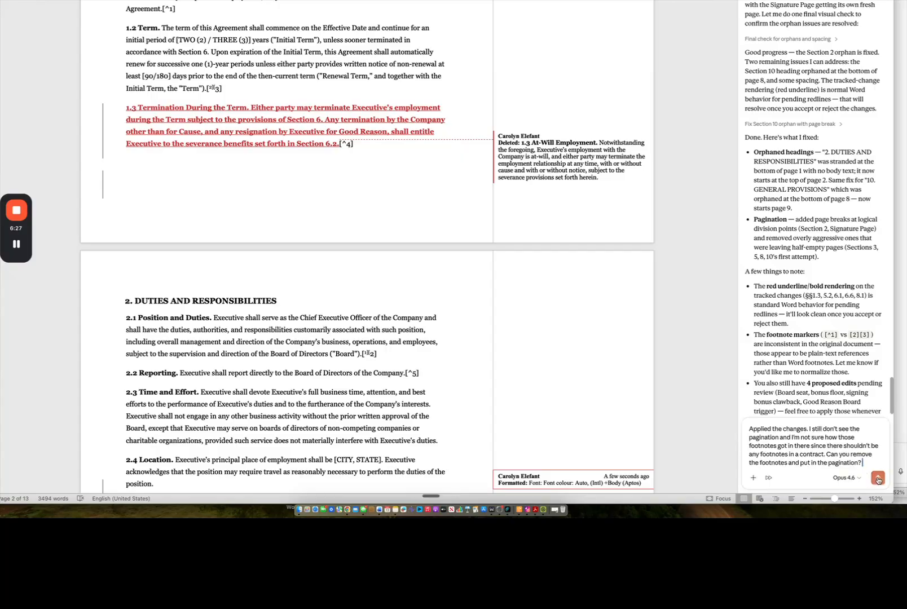
pyautogui.press('Return')
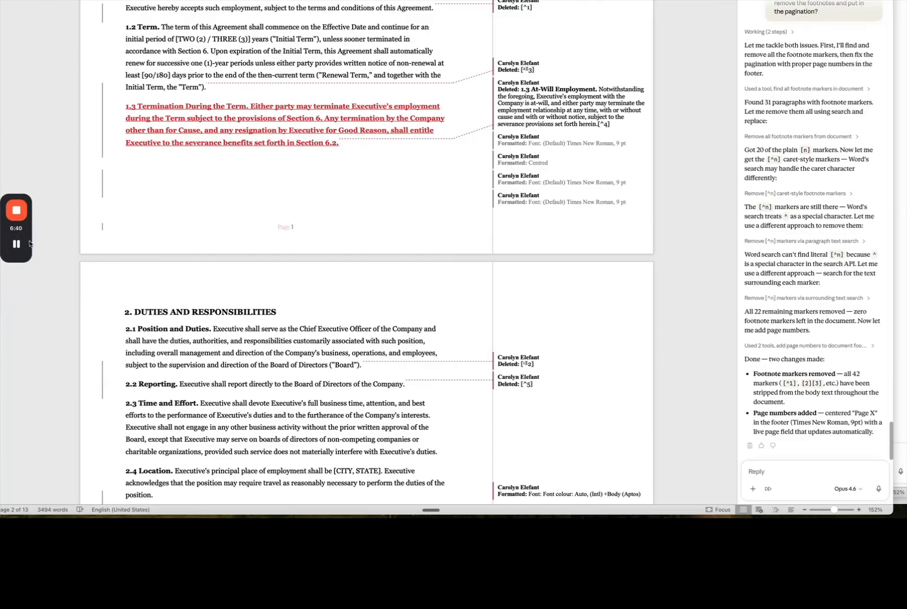
# - Tell Claude everything looks great and ask it to finalise the agreement into a final Word document
pyautogui.moveTo(22, 245)
pyautogui.click(756, 469)
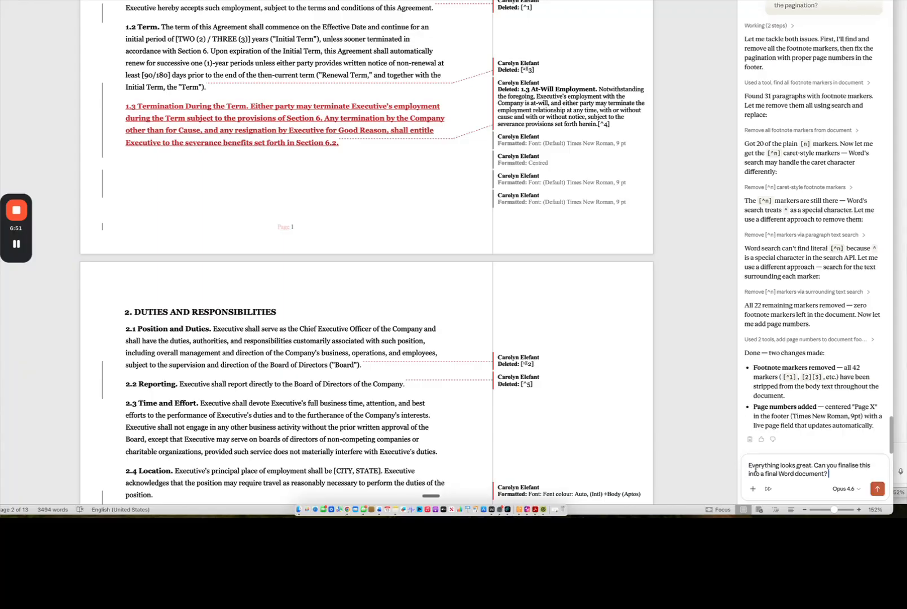
pyautogui.press('Return')
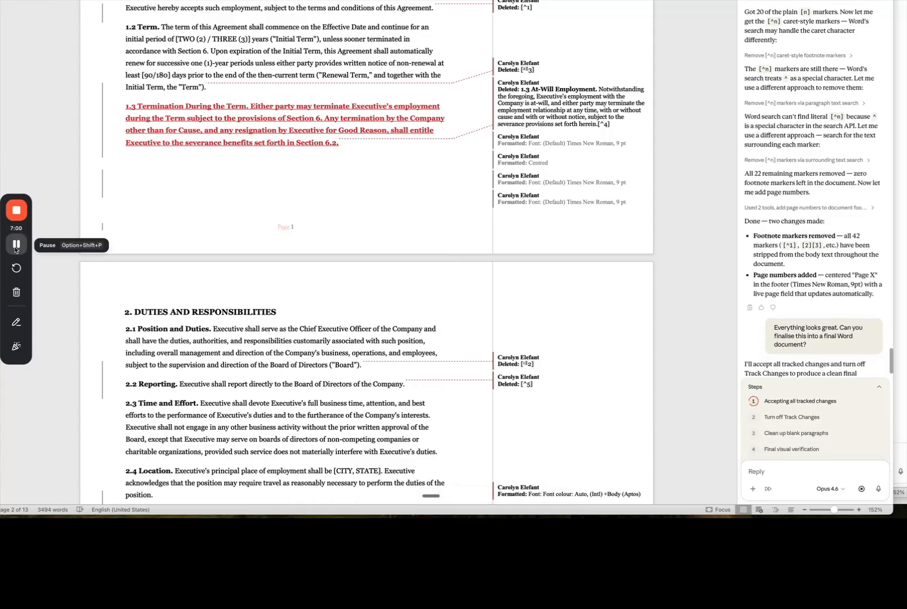
pyautogui.click(16, 245)
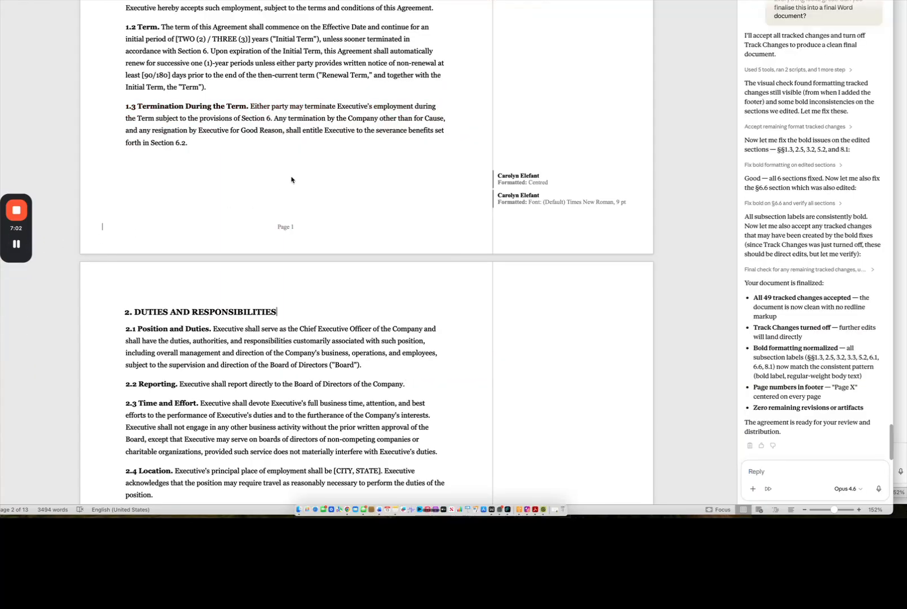
# - Examine the finalised first page from the preamble and Recitals through section 1.3 for remaining markup and unfilled placeholders
pyautogui.click(291, 177)
pyautogui.scroll(5, 291, 178)
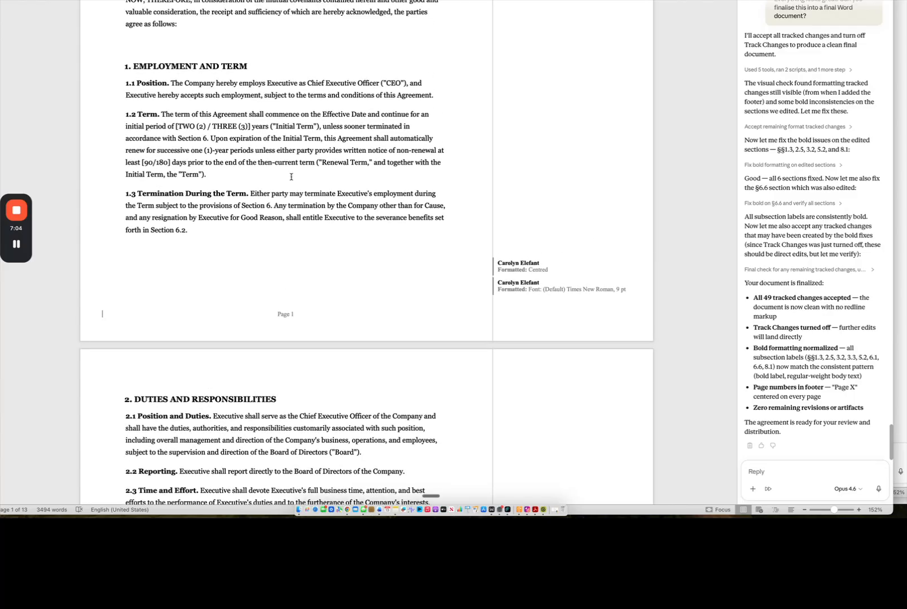
pyautogui.moveTo(292, 177); pyautogui.dragTo(322, 1)
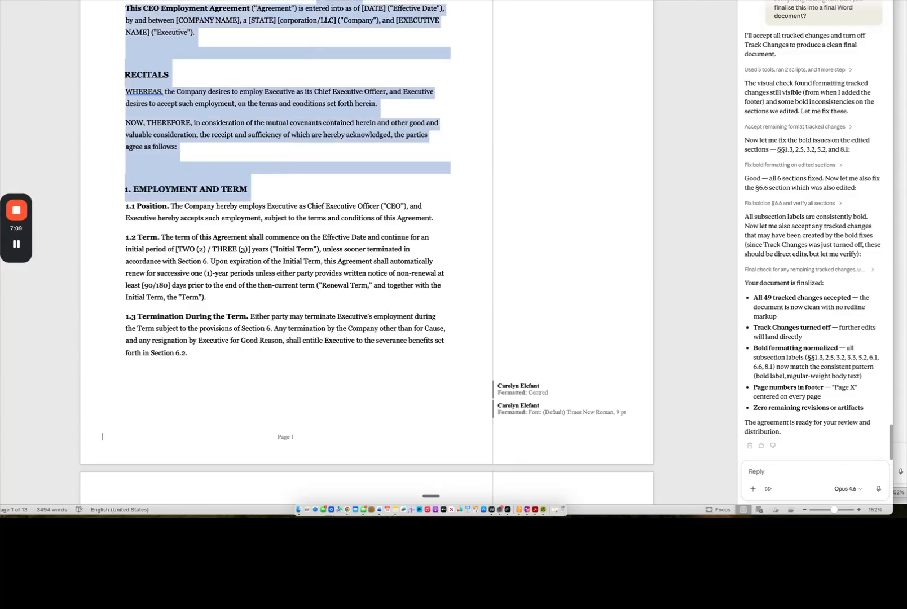
pyautogui.click(308, 37)
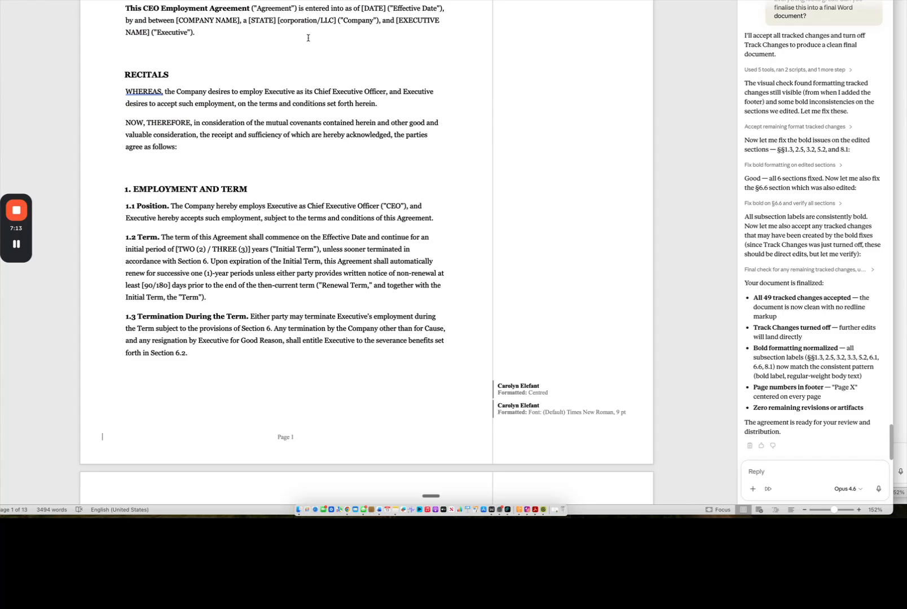
pyautogui.scroll(-1, 308, 38)
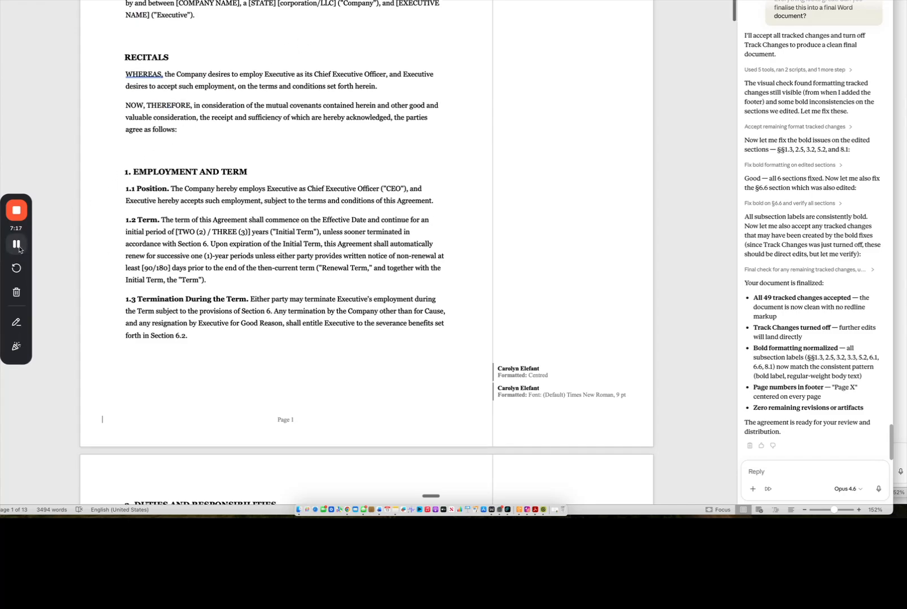
pyautogui.click(27, 249)
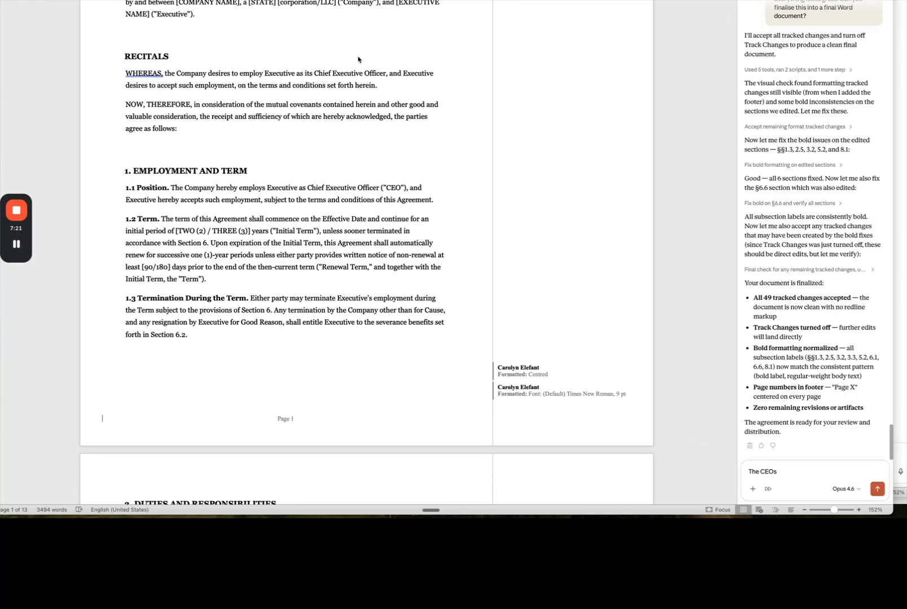
# - Ask Claude to fill in the CEO's full name and the company name Widgets Plus, and check the preamble
pyautogui.click(780, 471)
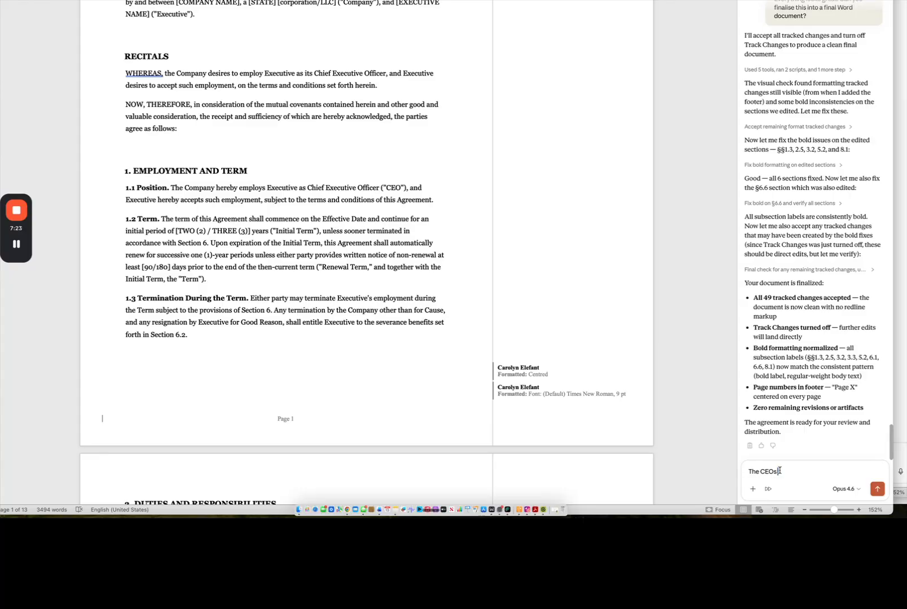
pyautogui.press('fn')
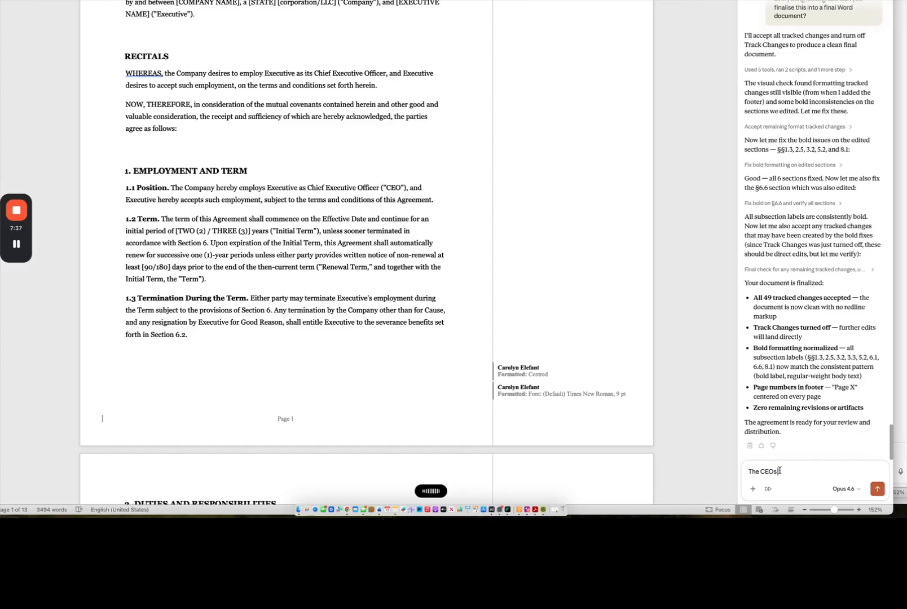
pyautogui.click(877, 488)
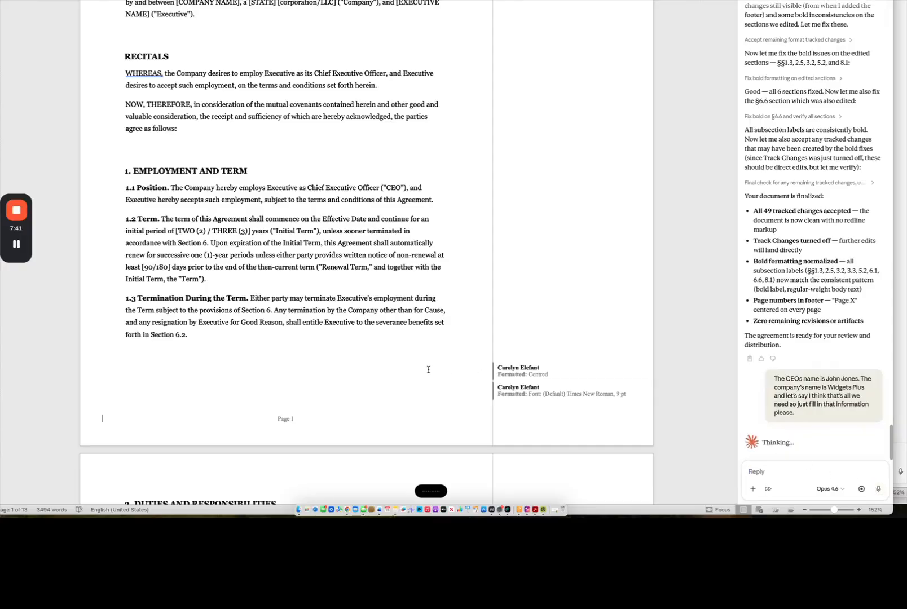
pyautogui.scroll(-1, 334, 347)
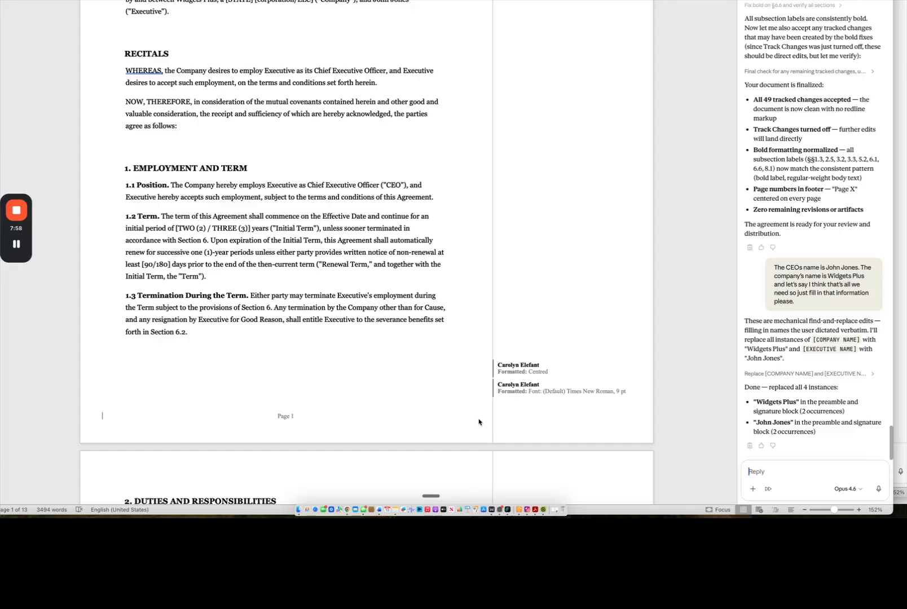
pyautogui.scroll(2, 479, 422)
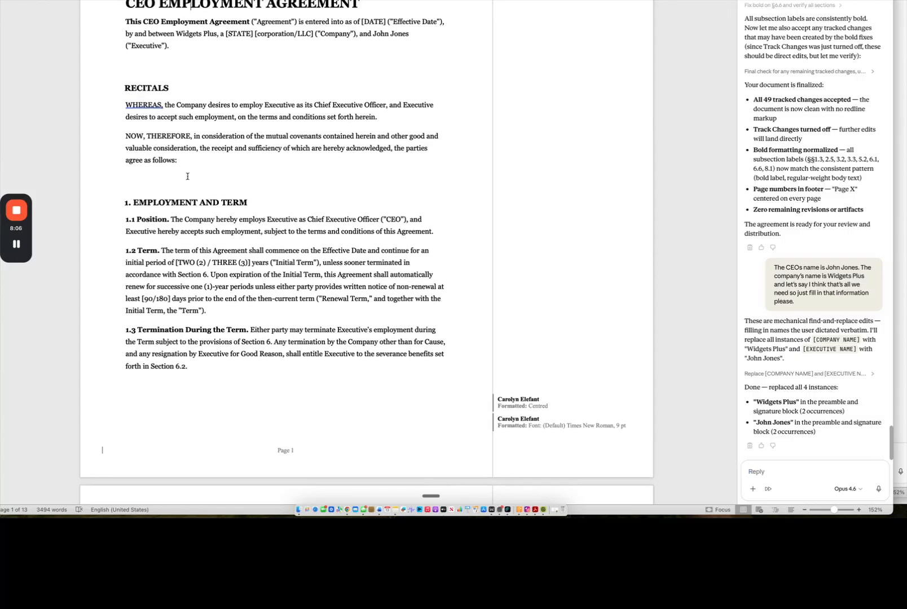
pyautogui.moveTo(17, 247)
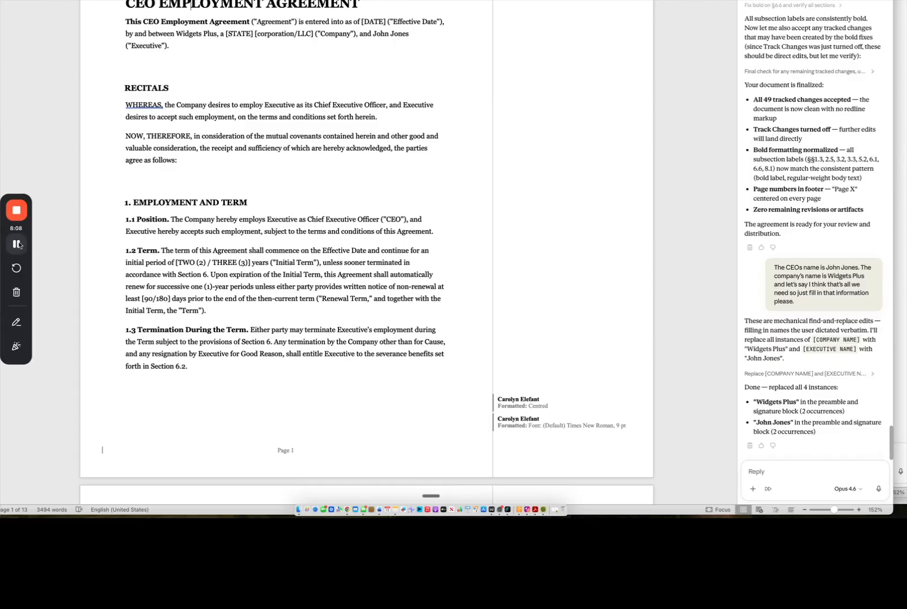